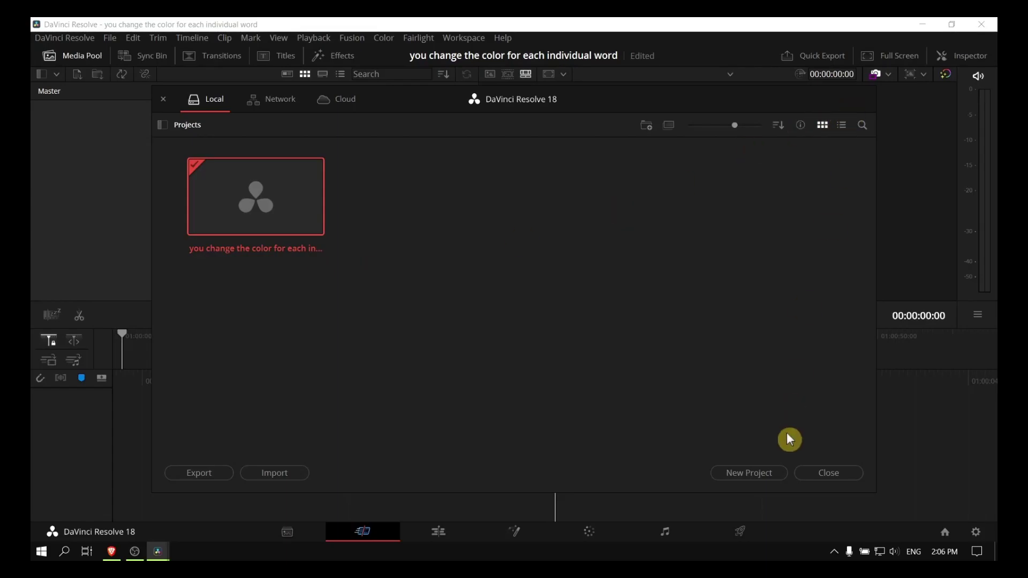
- Close the Project Manager to open the project 'you change the color for each individual word'
click(830, 474)
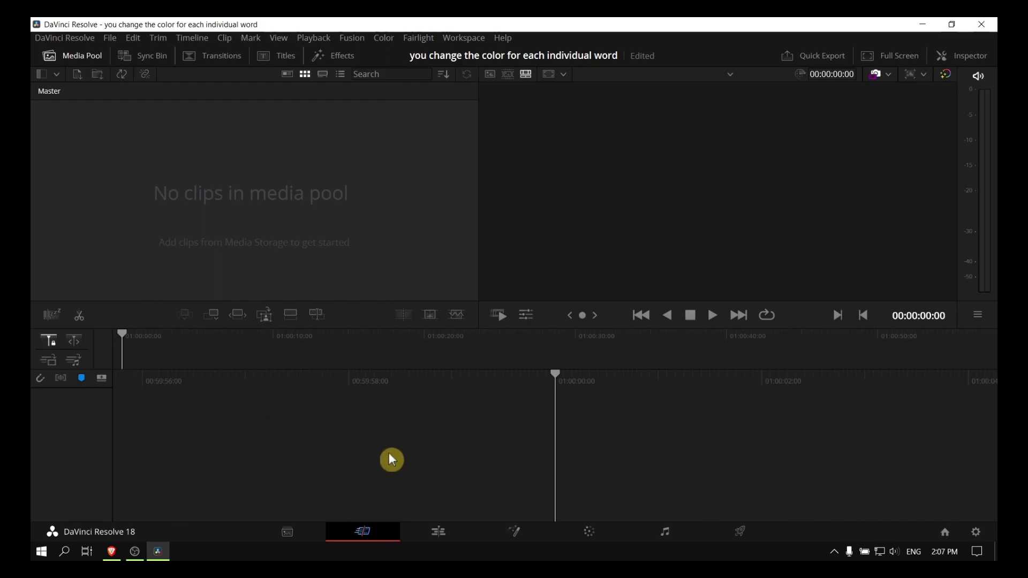
- On the Edit page, place a Text+ title on the timeline and select it
click(438, 538)
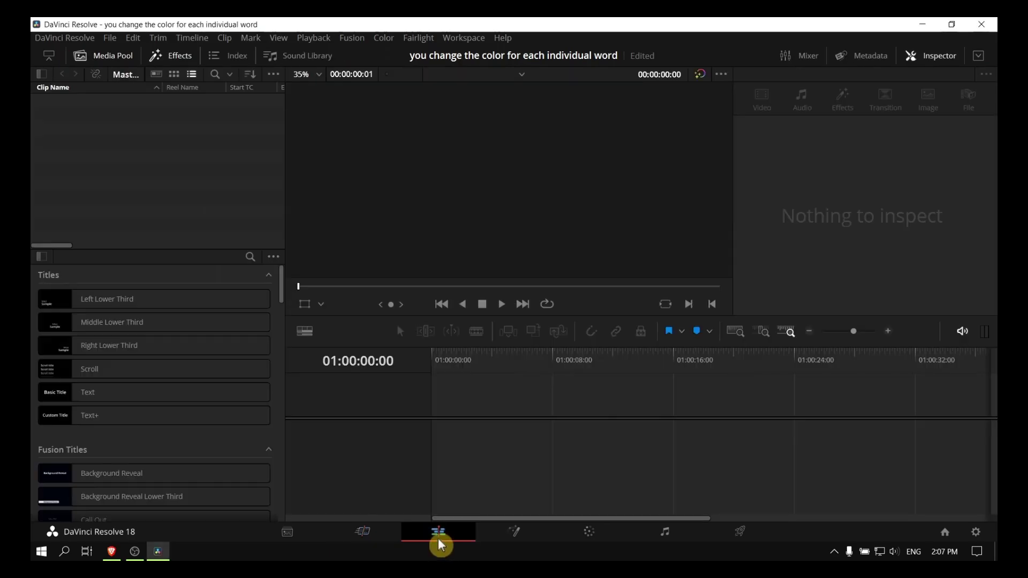
drag(259, 416, 506, 410)
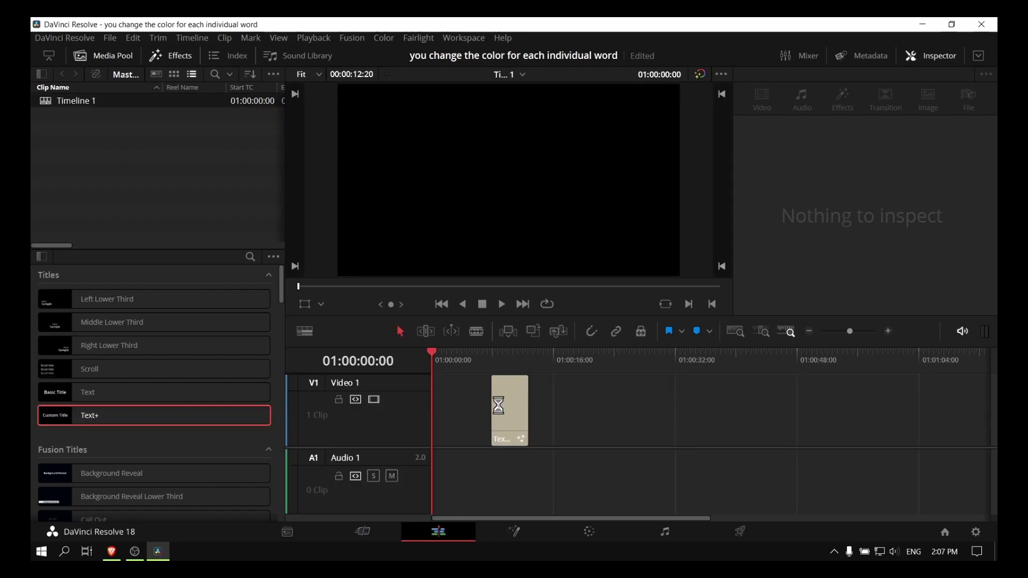
mouse_move(509, 360)
mouse_down()
mouse_move(492, 354)
mouse_move(505, 358)
mouse_up()
click(510, 404)
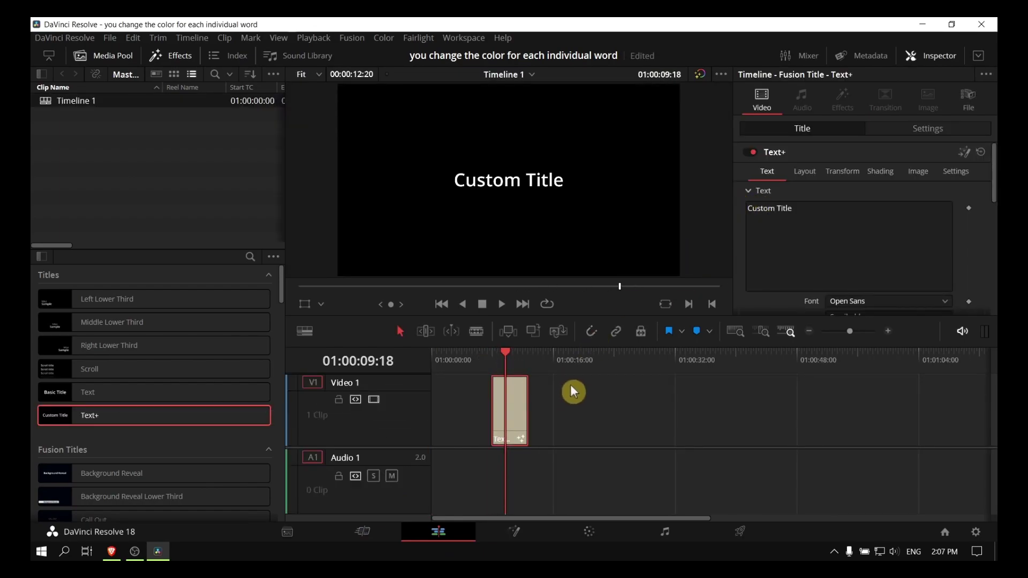
- Inspect the Text+ clip's attribute options, then undo adding the title and go to Fusion
right_click(509, 427)
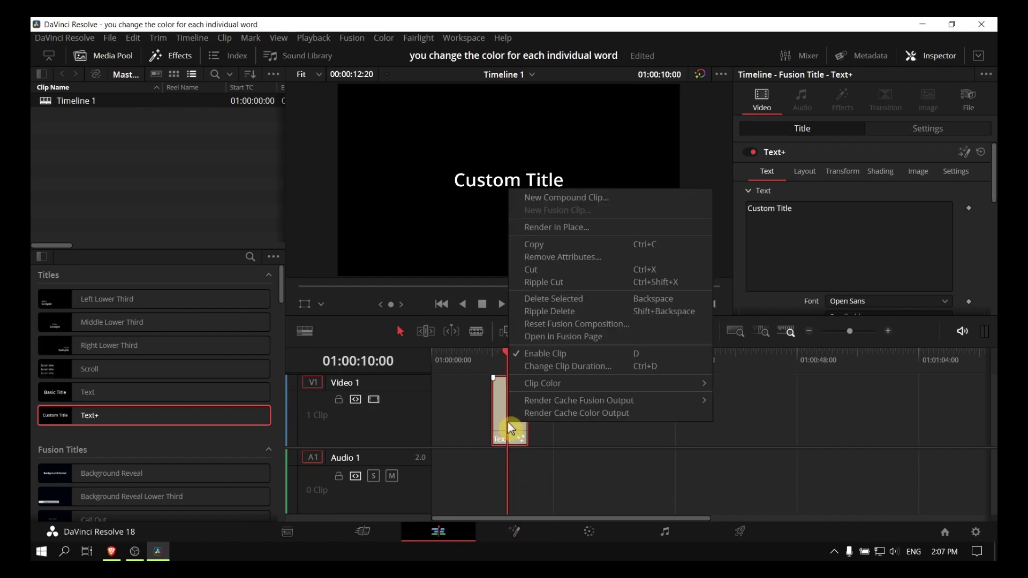
click(570, 259)
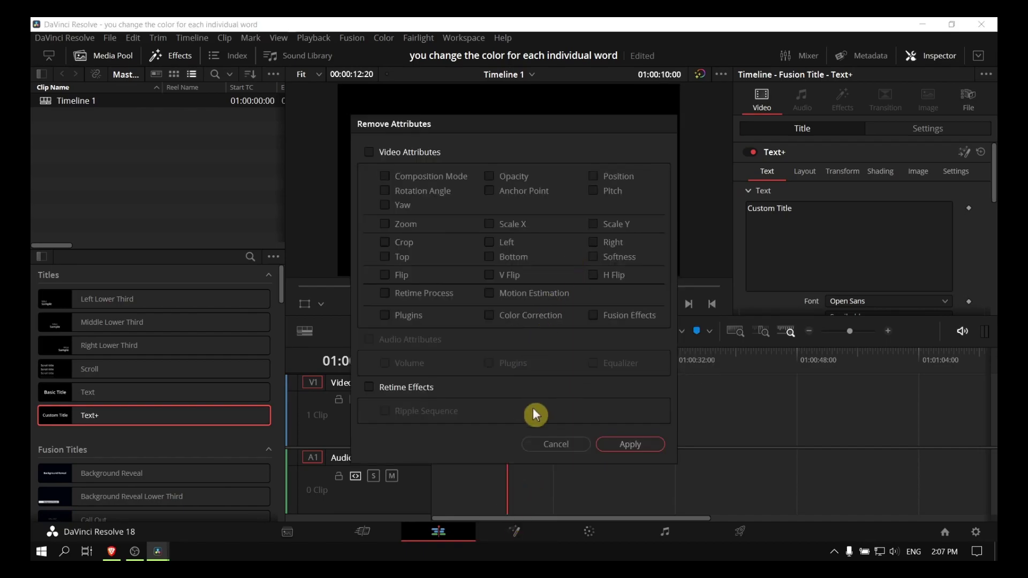
click(555, 447)
key(ctrl+z)
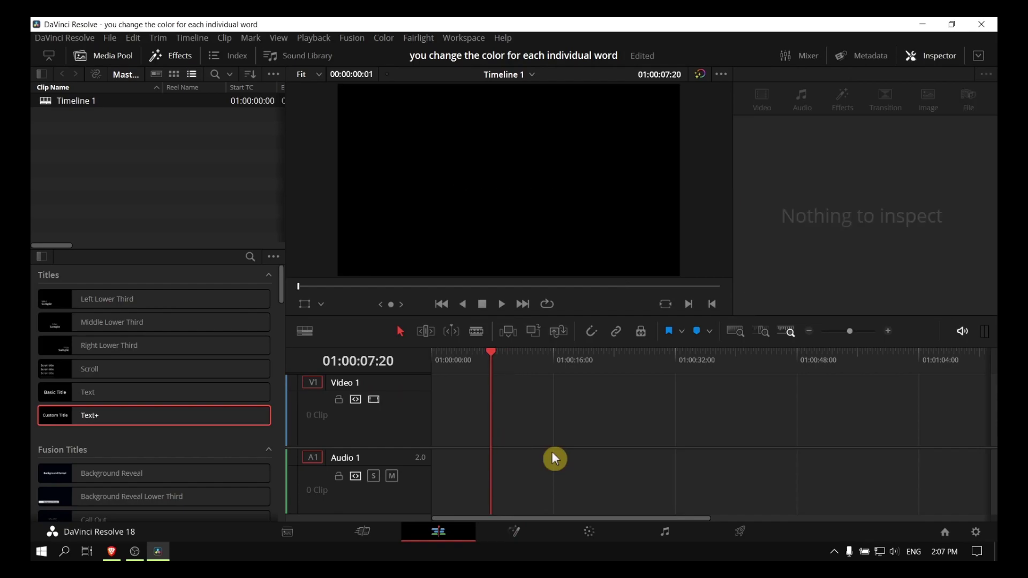
click(532, 531)
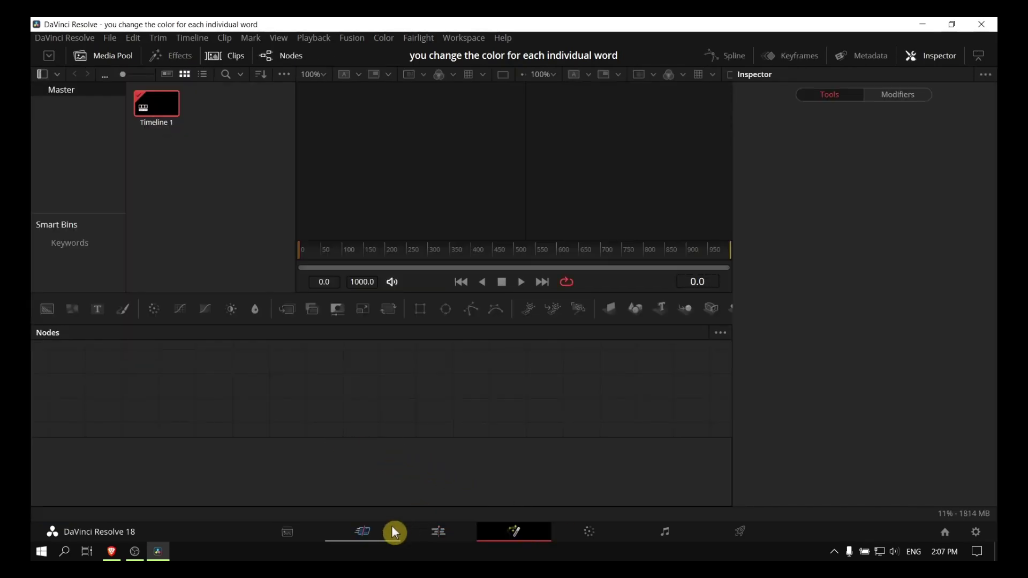
- Back on the Edit page, browse the Titles and Fusion Titles presets in the Effects library
click(420, 531)
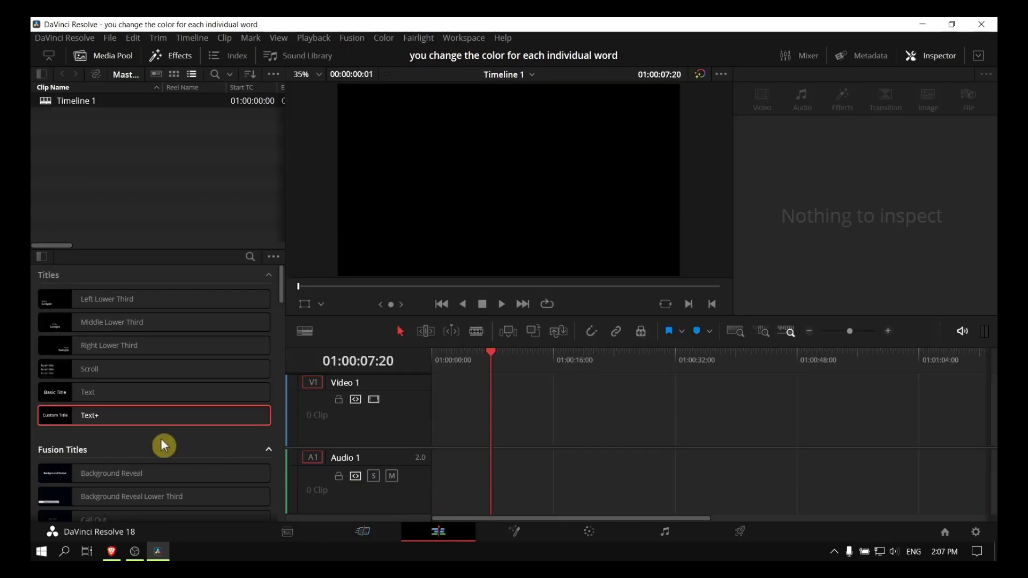
scroll(156, 423, down, 3)
scroll(152, 418, down, 15)
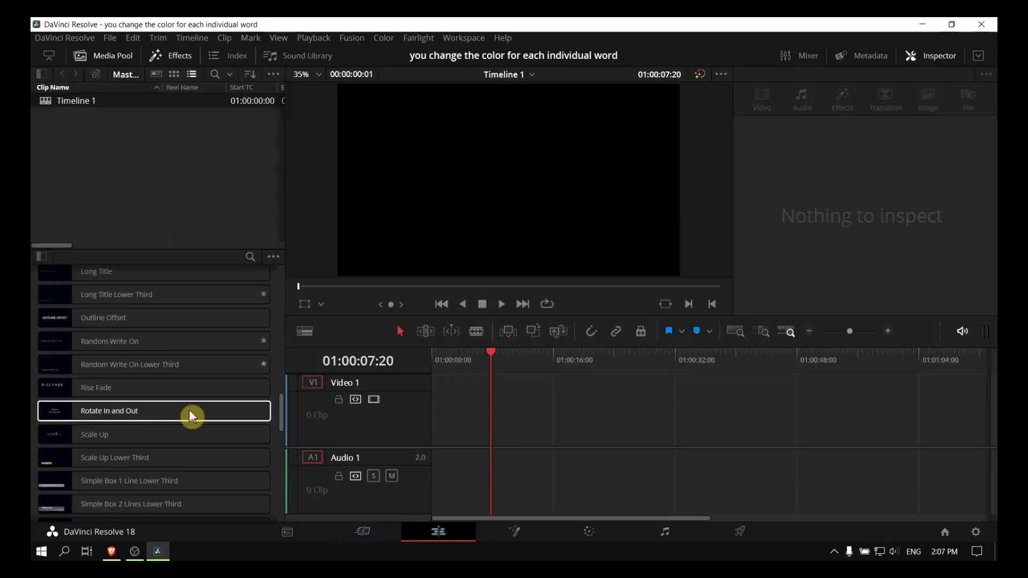
scroll(192, 413, up, 18)
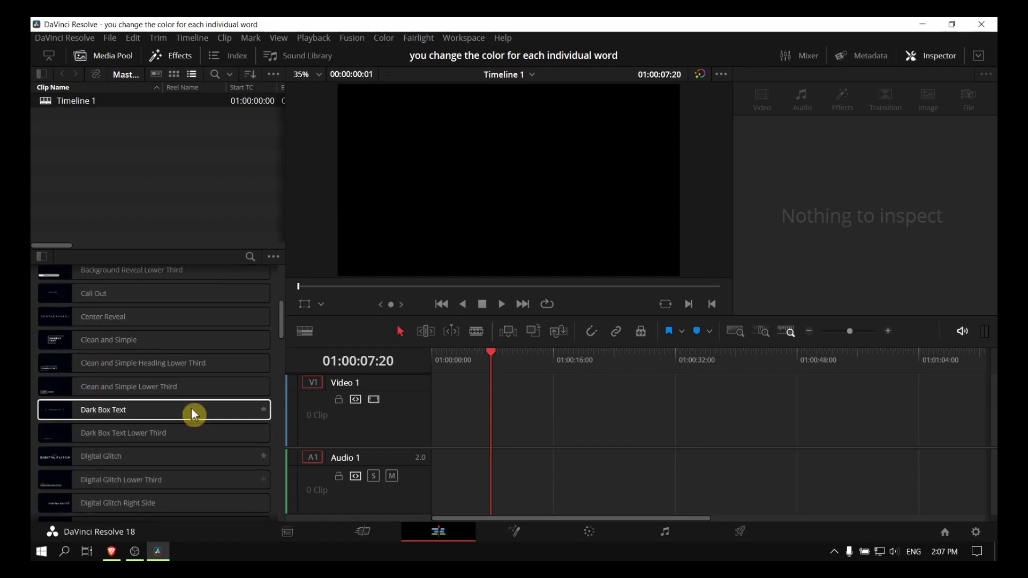
scroll(241, 466, down, 4)
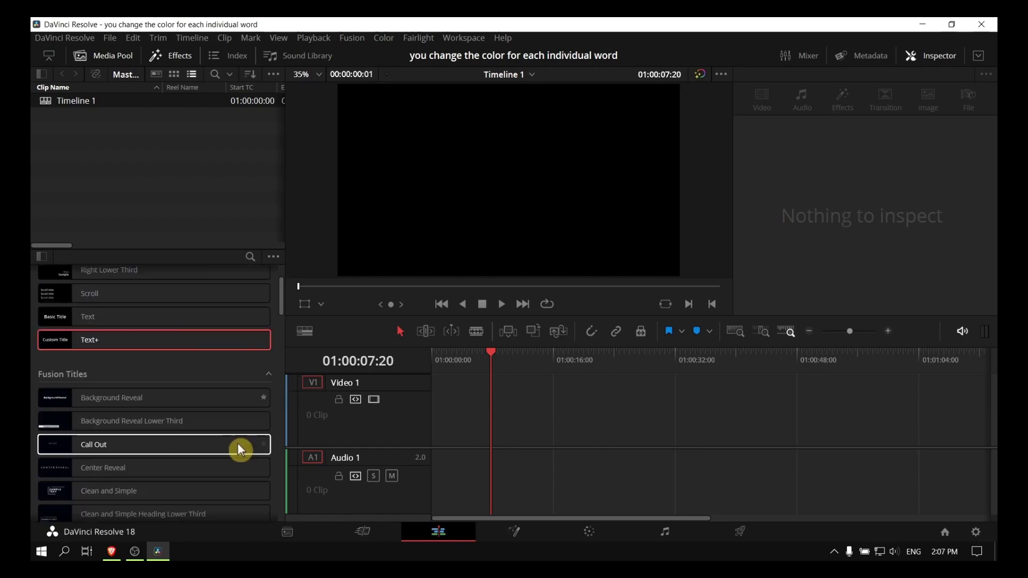
scroll(233, 426, up, 2)
scroll(227, 412, down, 8)
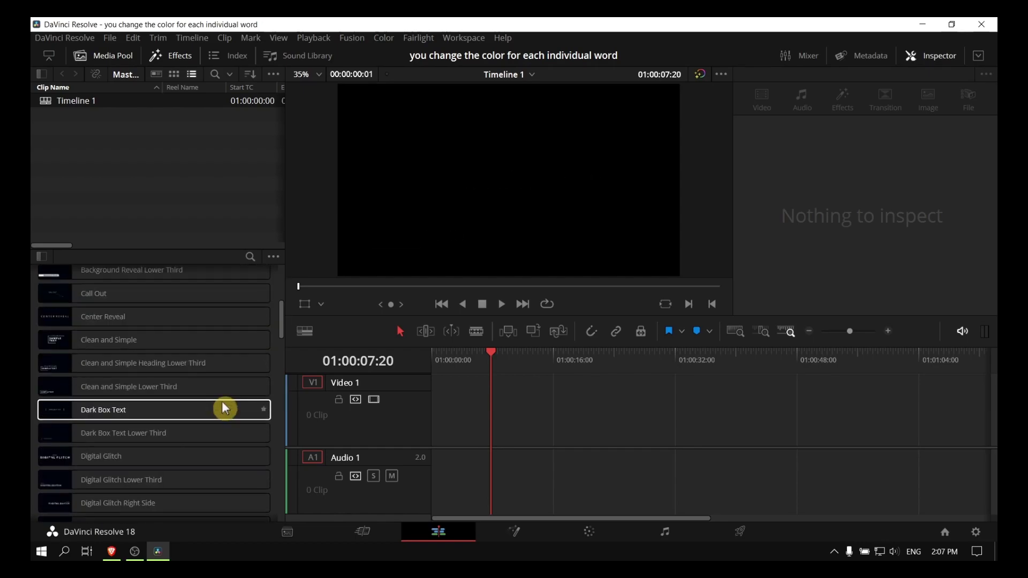
scroll(235, 397, down, 15)
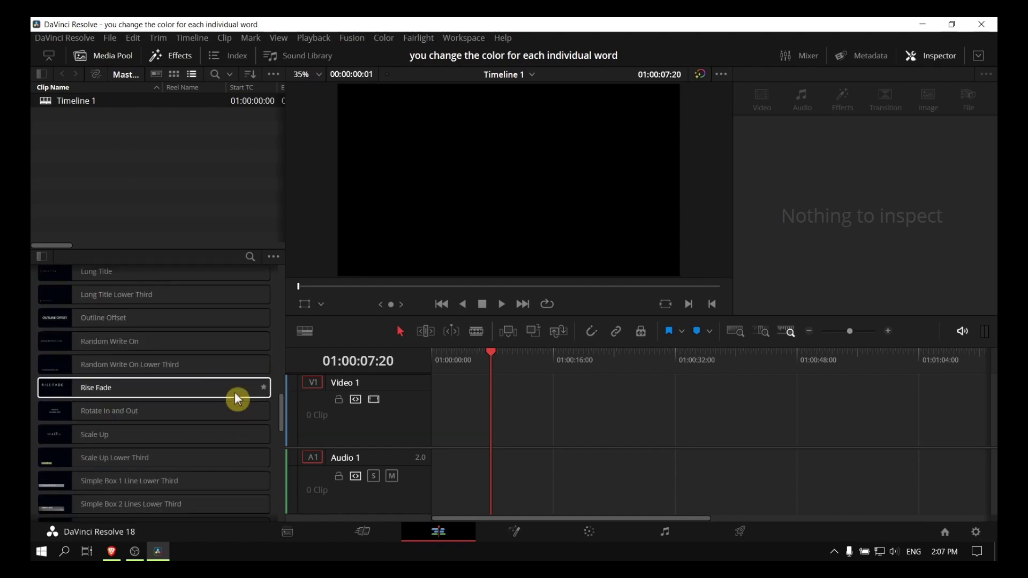
scroll(236, 396, up, 18)
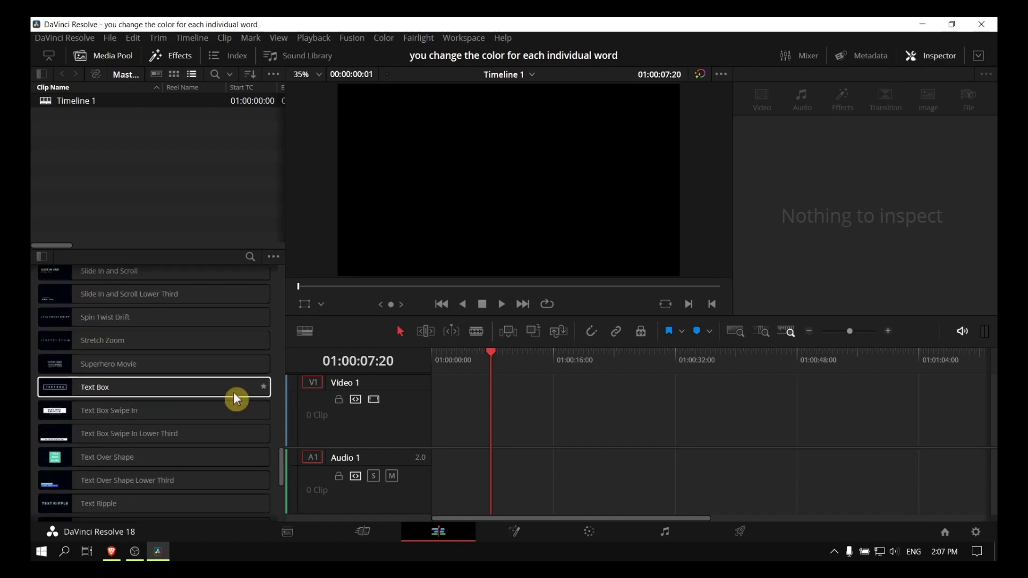
scroll(230, 364, up, 8)
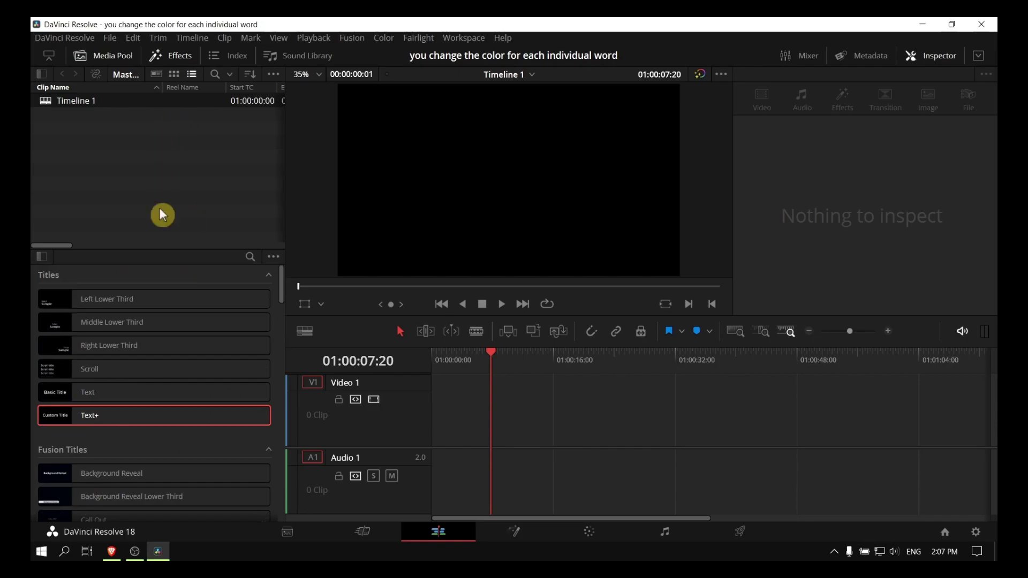
scroll(232, 379, down, 1)
- Create a new Fusion Composition 1 clip in the media pool
scroll(232, 379, up, 1)
right_click(517, 440)
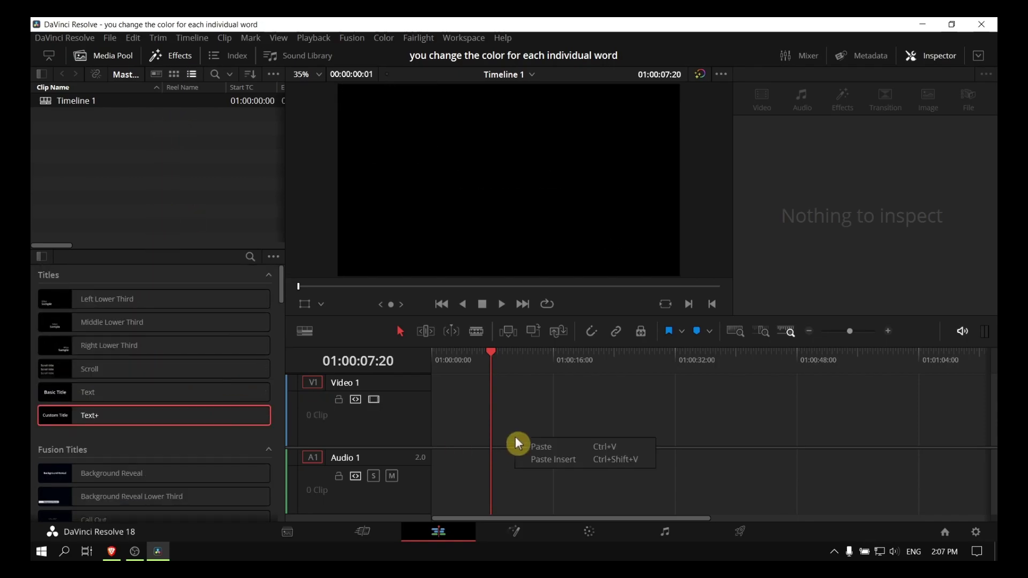
click(611, 430)
right_click(167, 141)
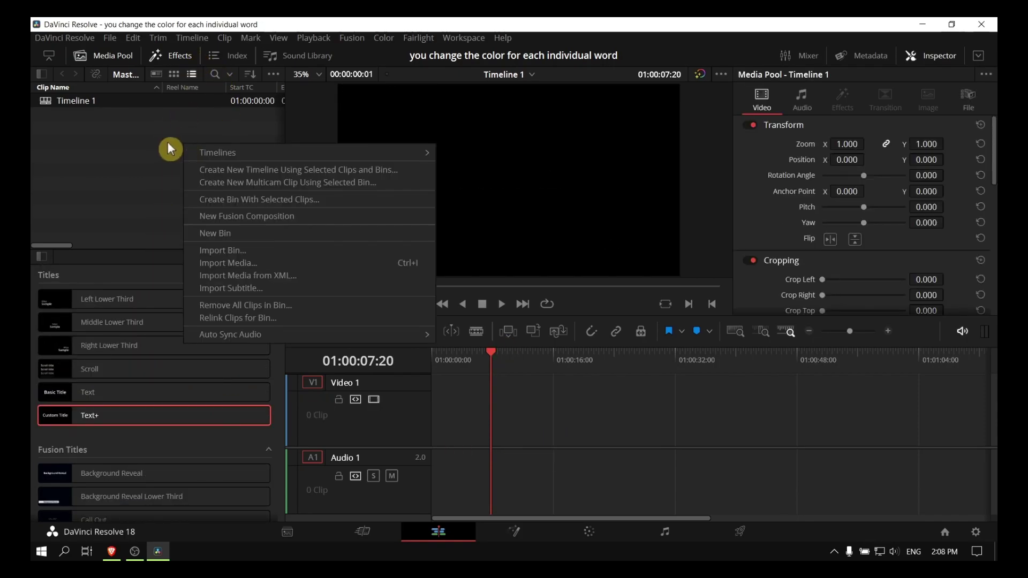
click(374, 214)
click(572, 356)
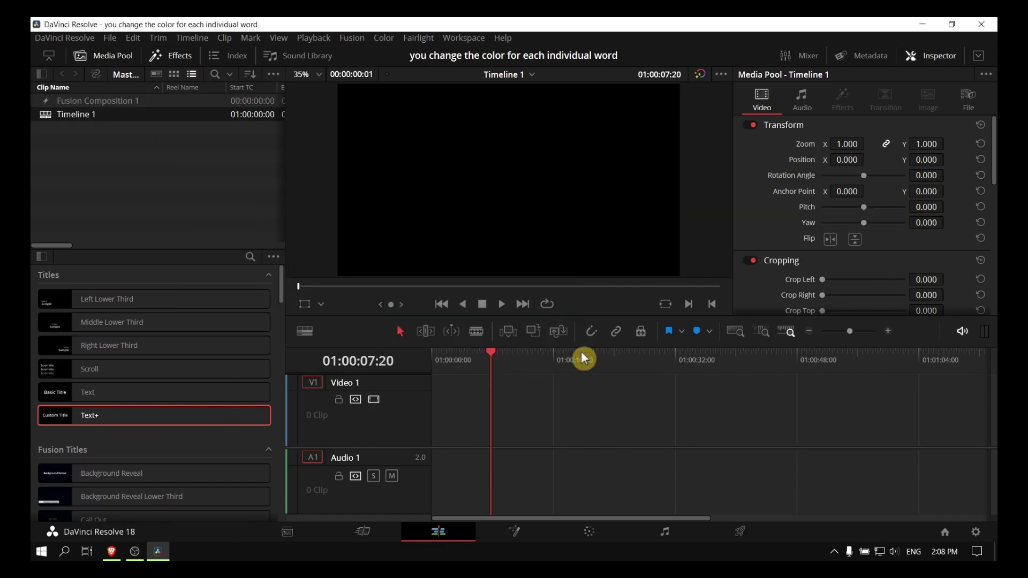
- Open Timeline 1 from the media pool and switch to the Fusion page
click(514, 531)
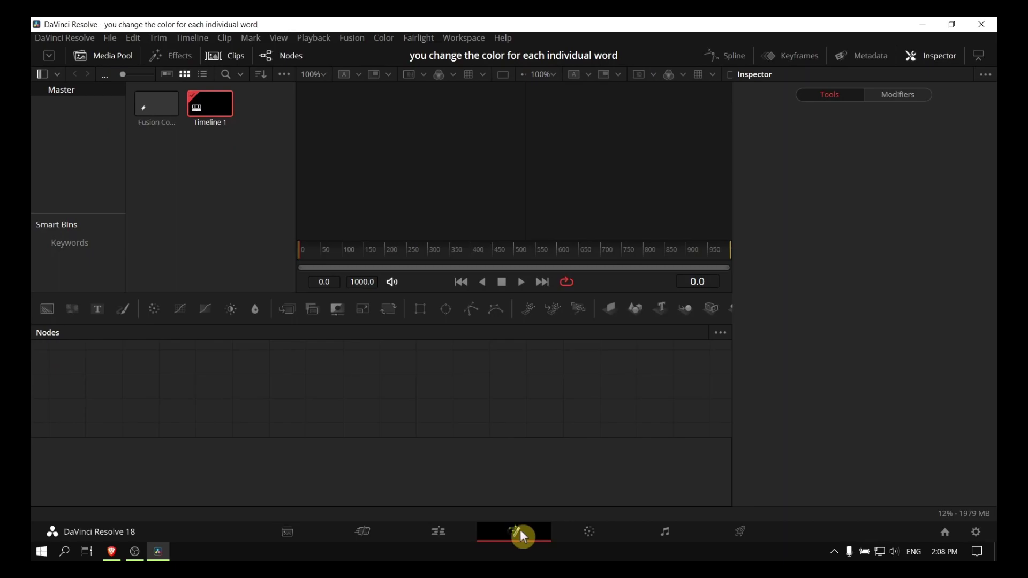
right_click(335, 384)
click(295, 376)
click(446, 537)
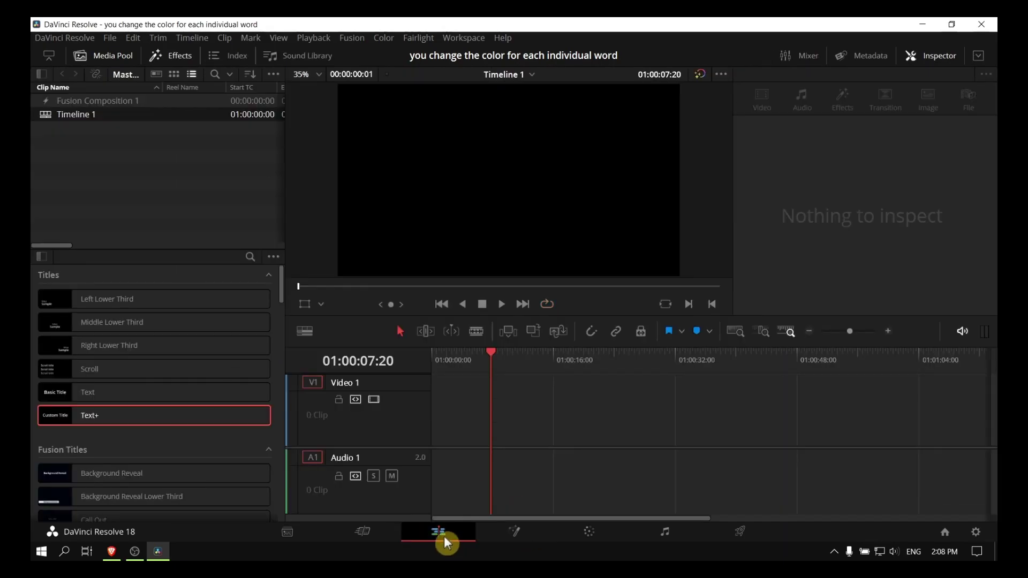
right_click(125, 115)
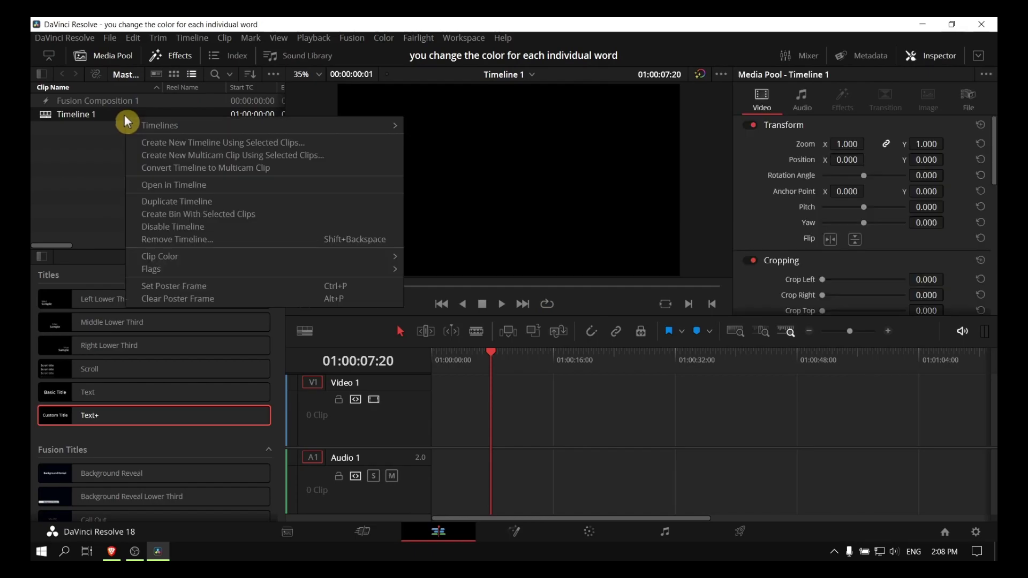
click(175, 185)
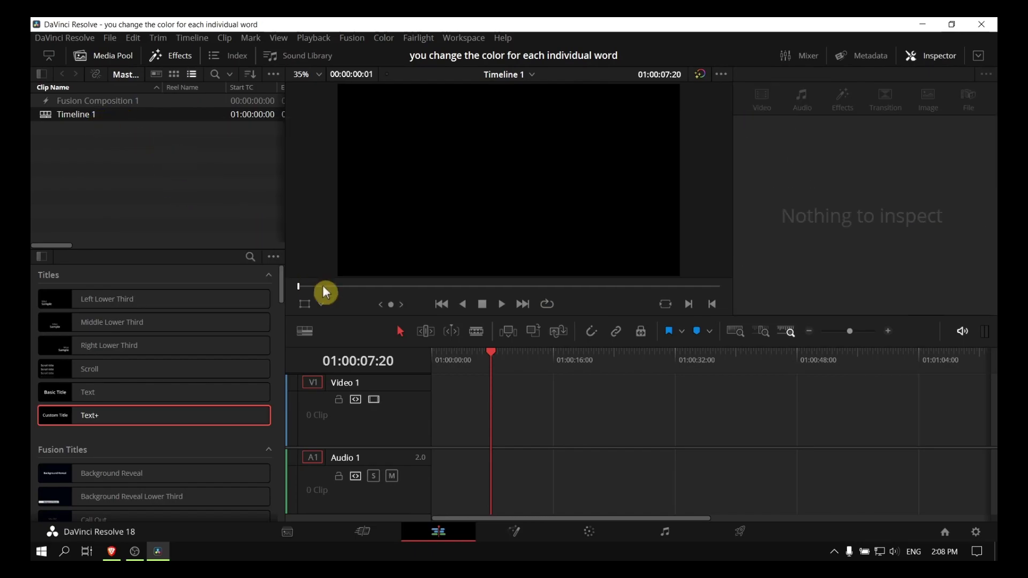
click(518, 530)
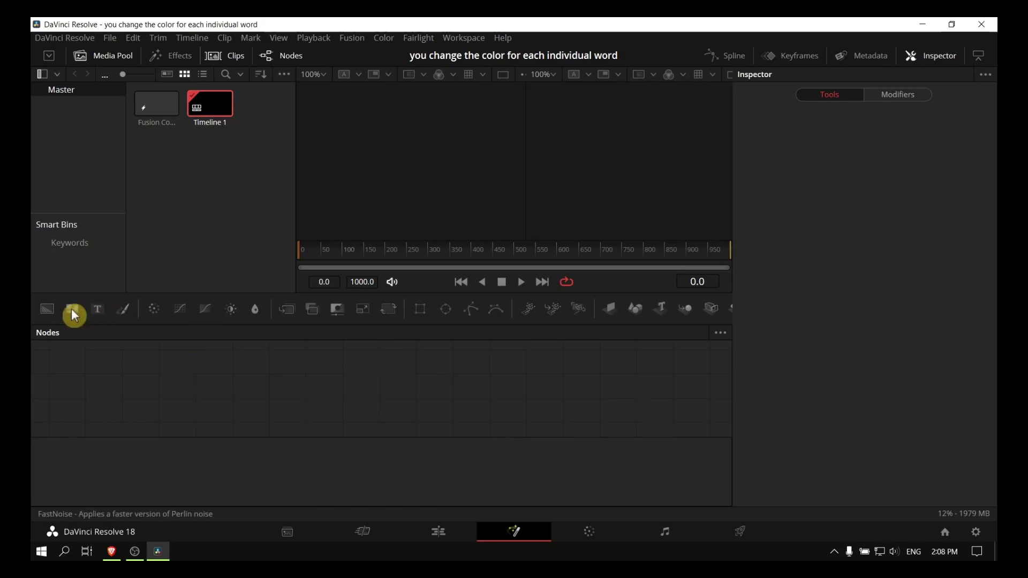
- Add a Background node feeding MediaOut1 and colour it bright yellow #eaff00
click(48, 309)
drag(331, 393, 238, 391)
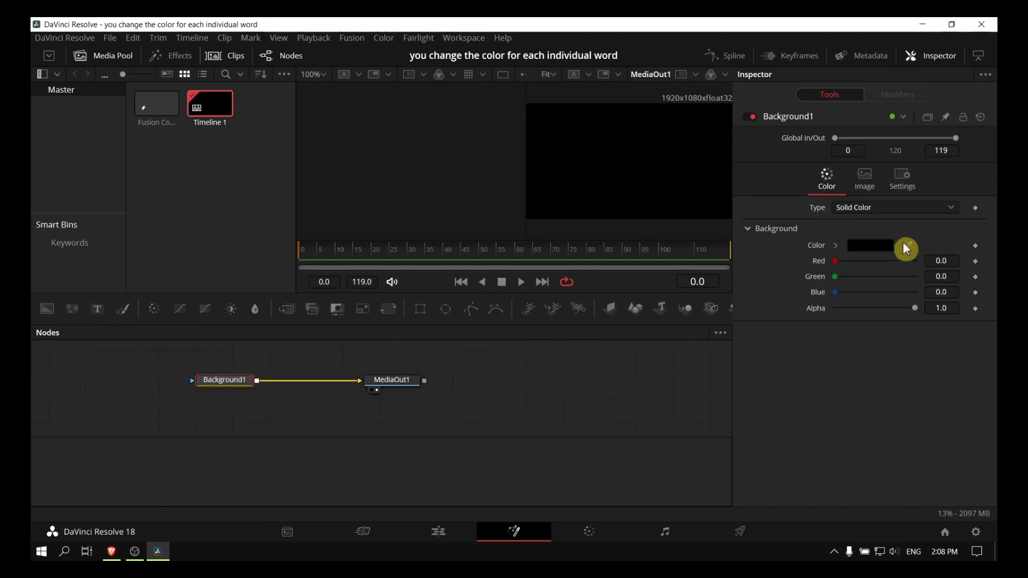
click(888, 244)
drag(605, 231, 492, 170)
drag(596, 212, 657, 175)
click(656, 187)
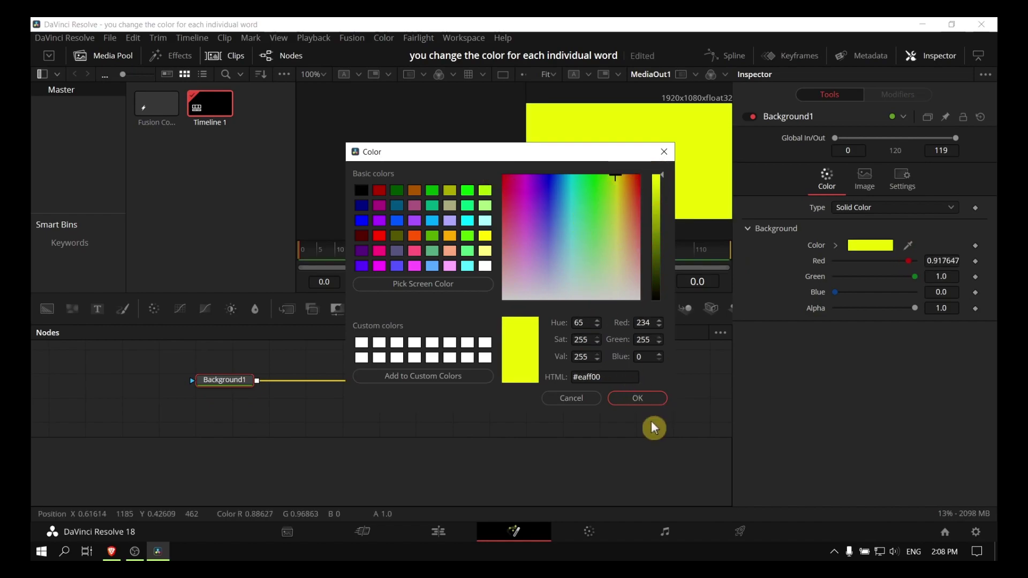
click(637, 397)
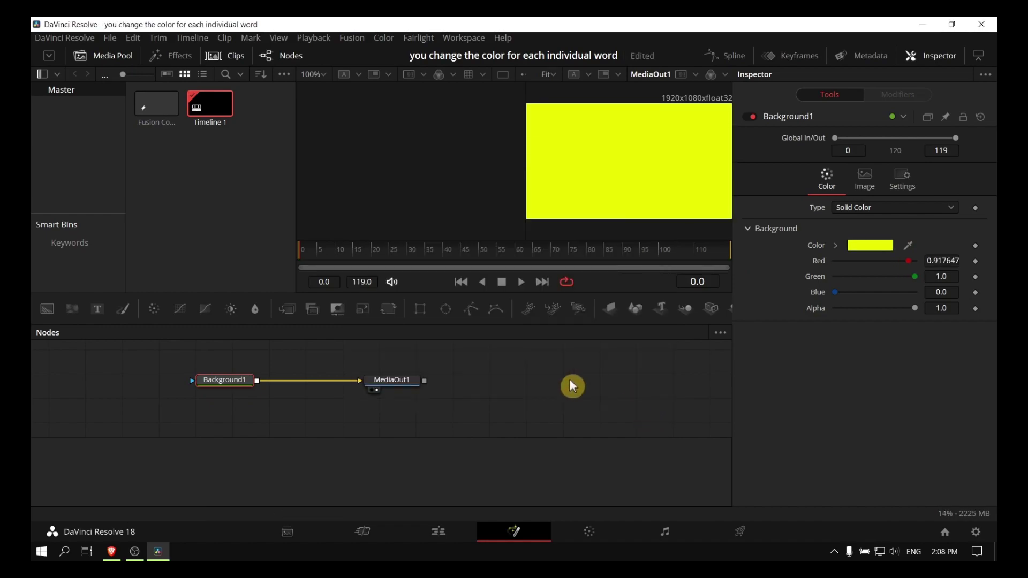
- Add a Text node and arrange Text1 above Merge1 over the background
click(98, 309)
drag(202, 390, 223, 406)
drag(293, 408, 309, 386)
drag(240, 411, 299, 351)
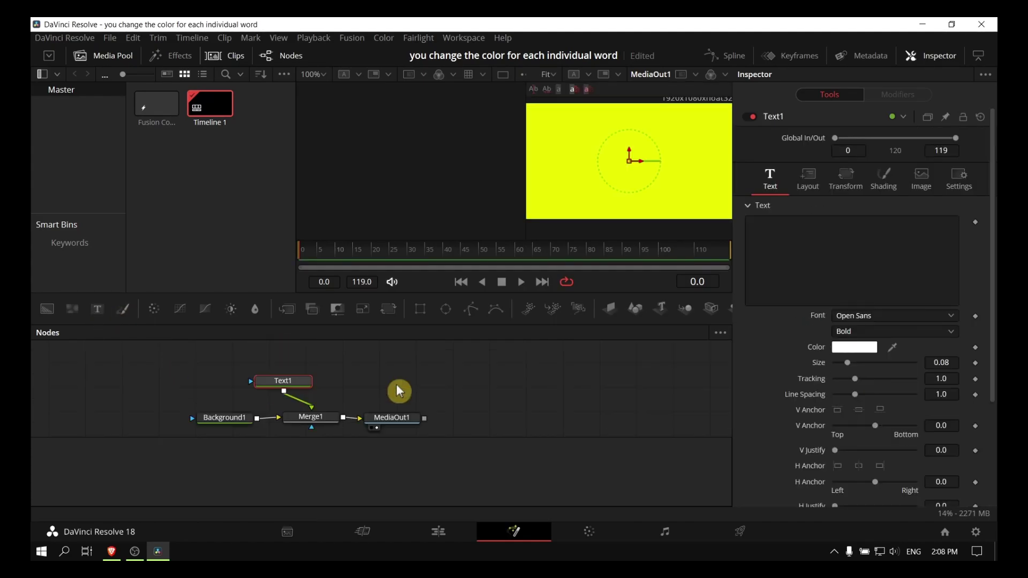
drag(275, 390, 292, 385)
- Enter 'HOW TO BROWSER' as the title text
click(844, 238)
text(HOW TO BROWSER)
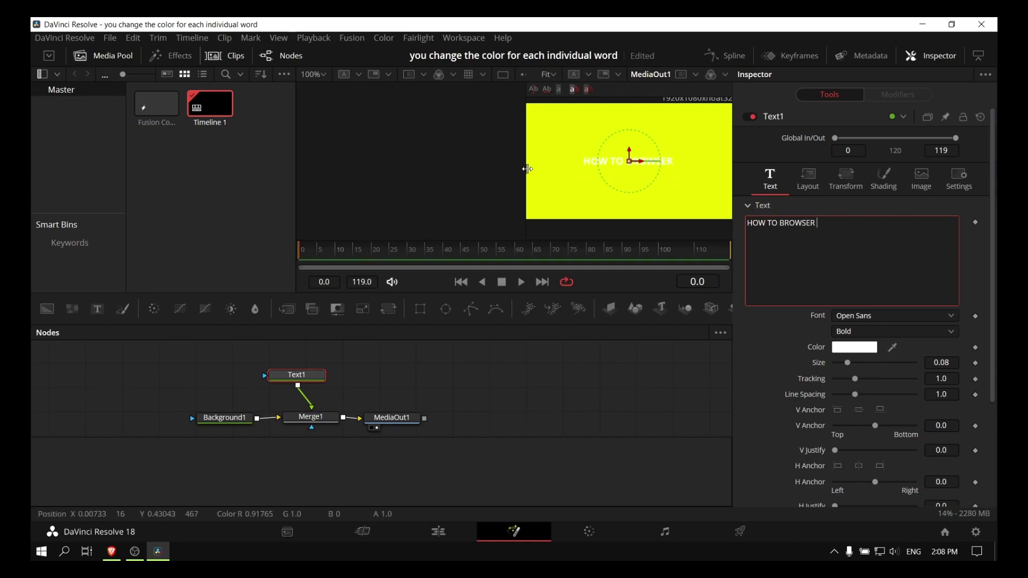
- Switch to a single viewer and enlarge the text to size 0.1535
click(670, 284)
mouse_move(846, 368)
mouse_down()
mouse_move(865, 364)
mouse_move(860, 375)
mouse_up()
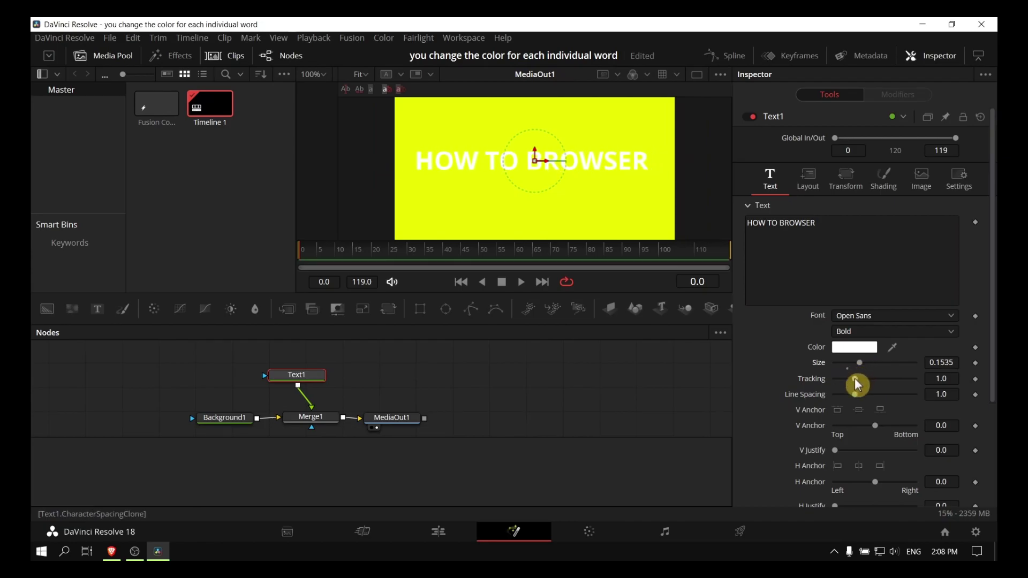
scroll(874, 409, down, 3)
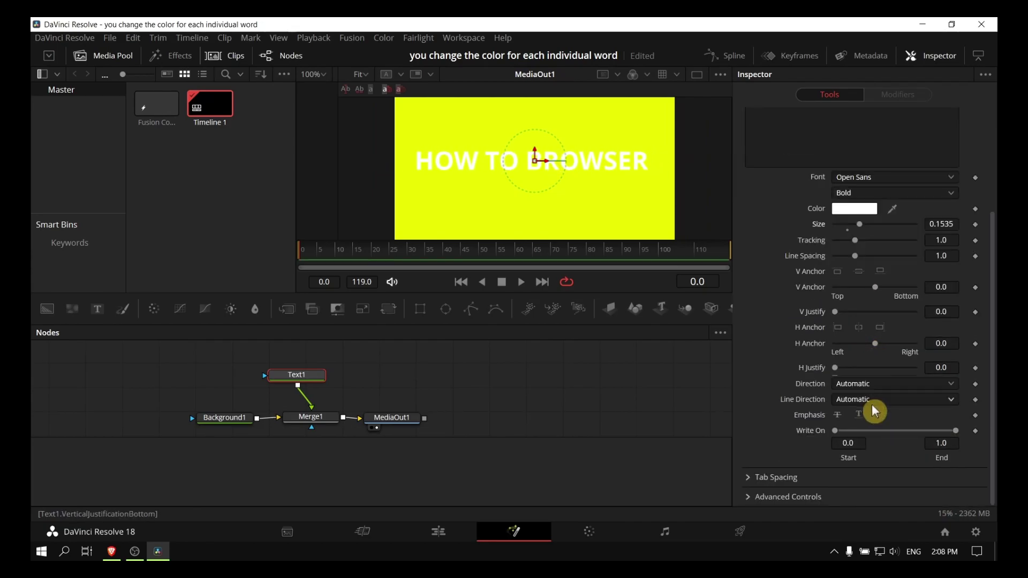
scroll(873, 422, up, 5)
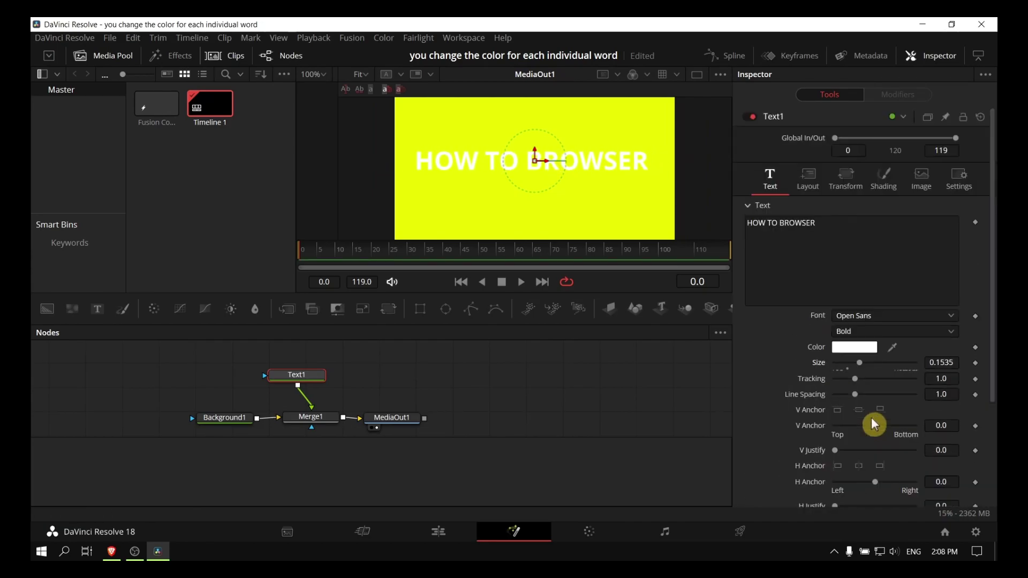
scroll(882, 354, down, 5)
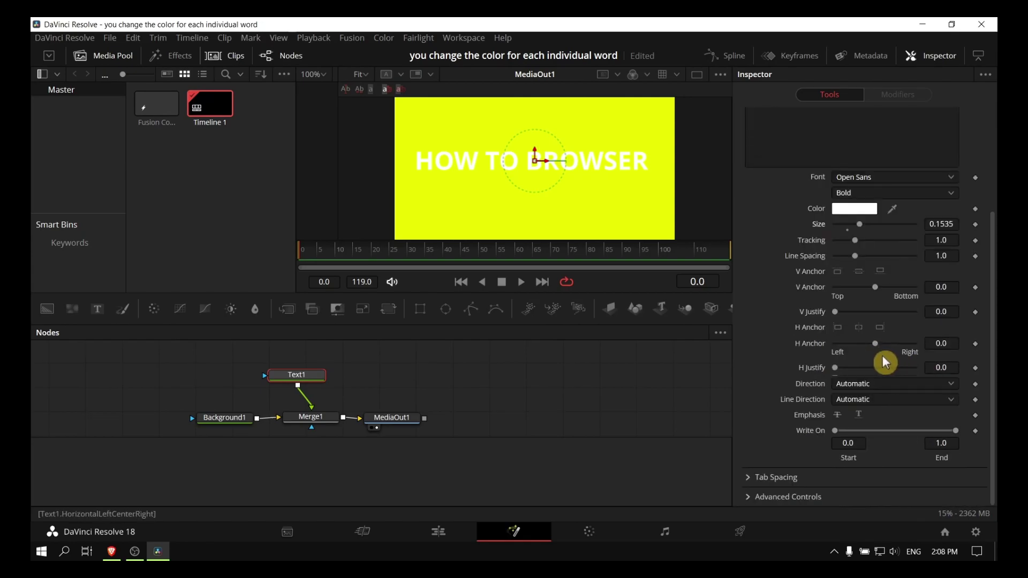
scroll(886, 364, up, 4)
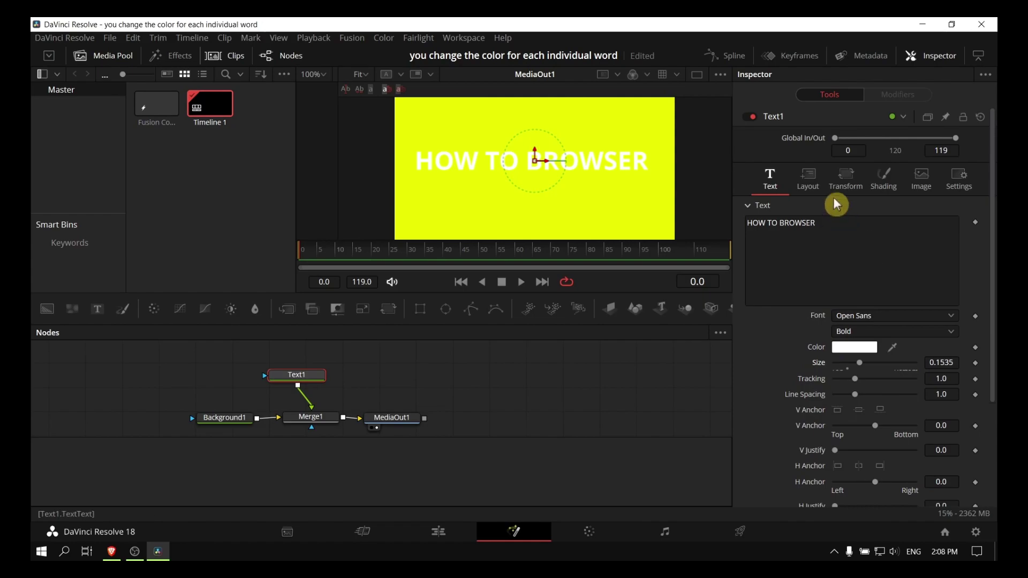
- Apply Character Level Styling to the Text1 title text
click(863, 221)
right_click(860, 231)
key(Escape)
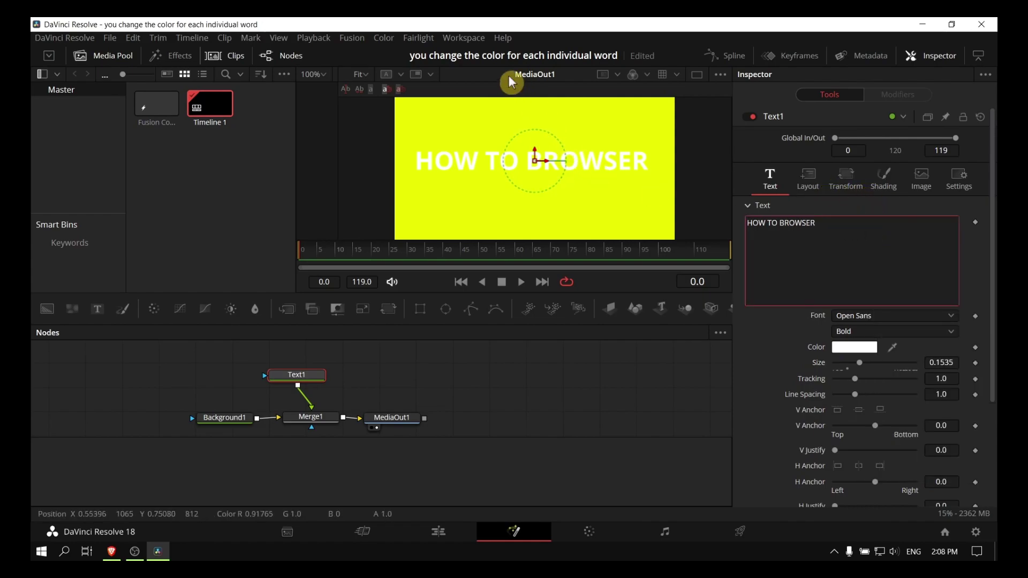
right_click(511, 162)
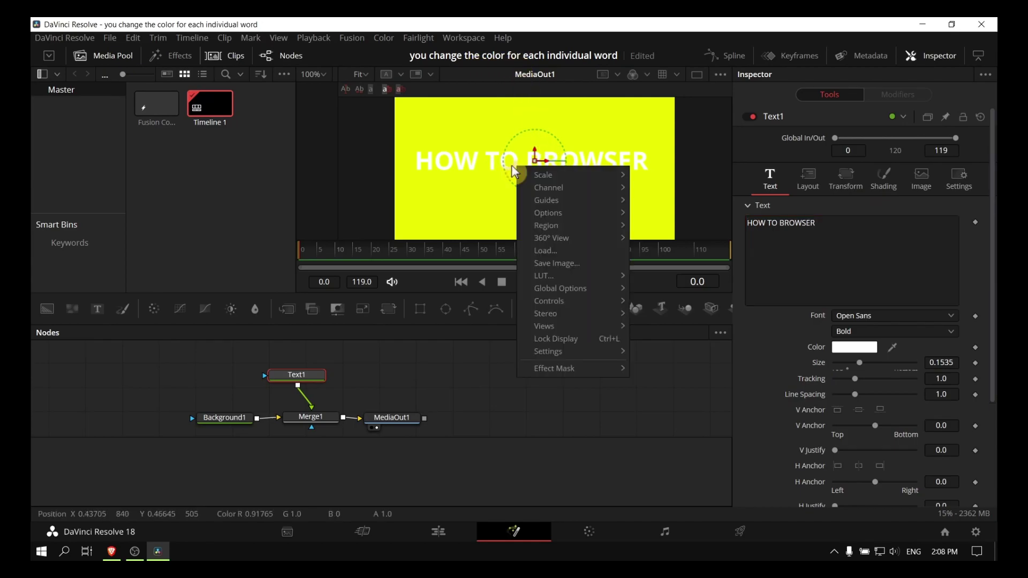
key(Escape)
right_click(824, 246)
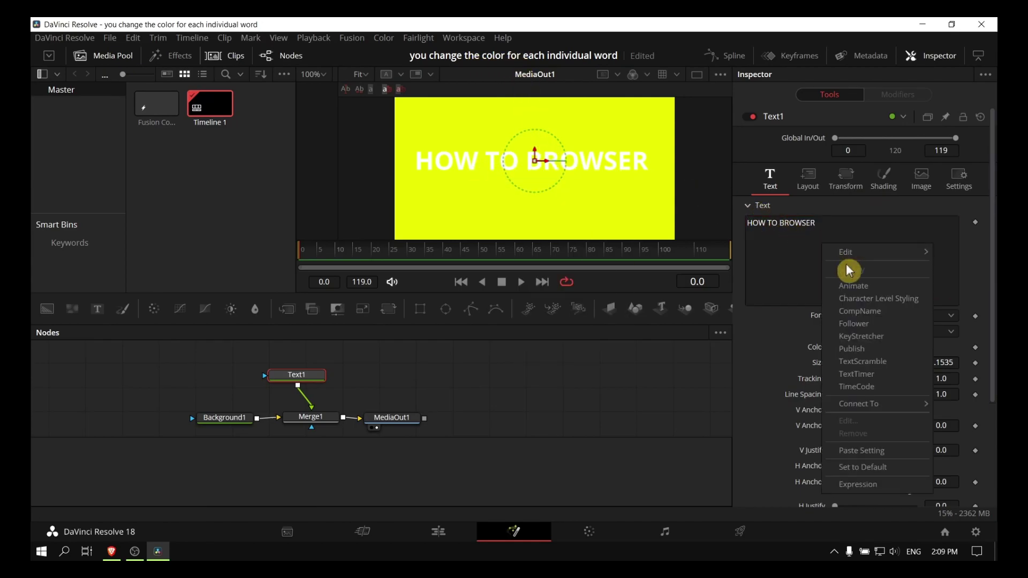
click(858, 300)
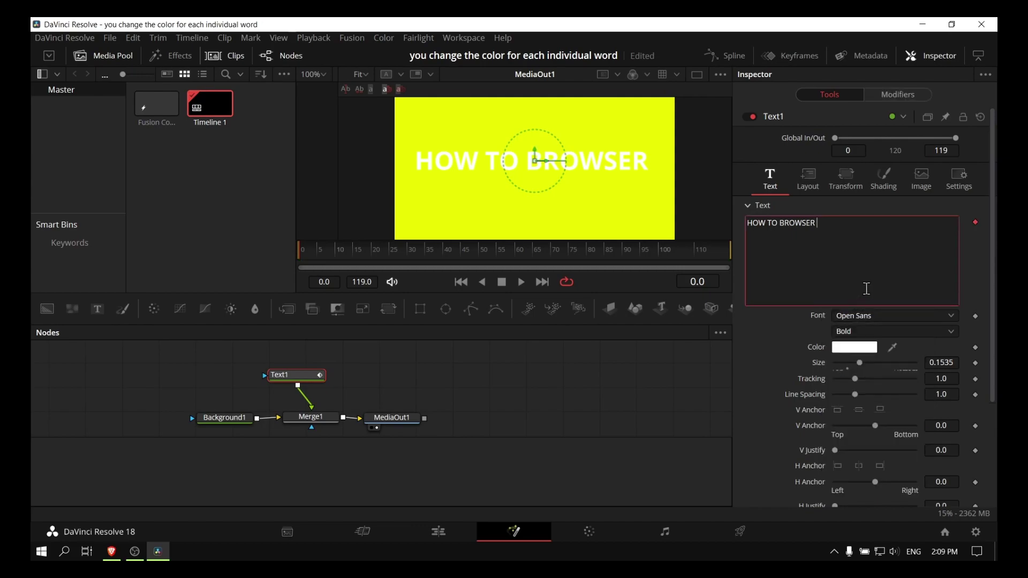
- In the Modifiers tab, select the word HOW in the viewer
click(904, 101)
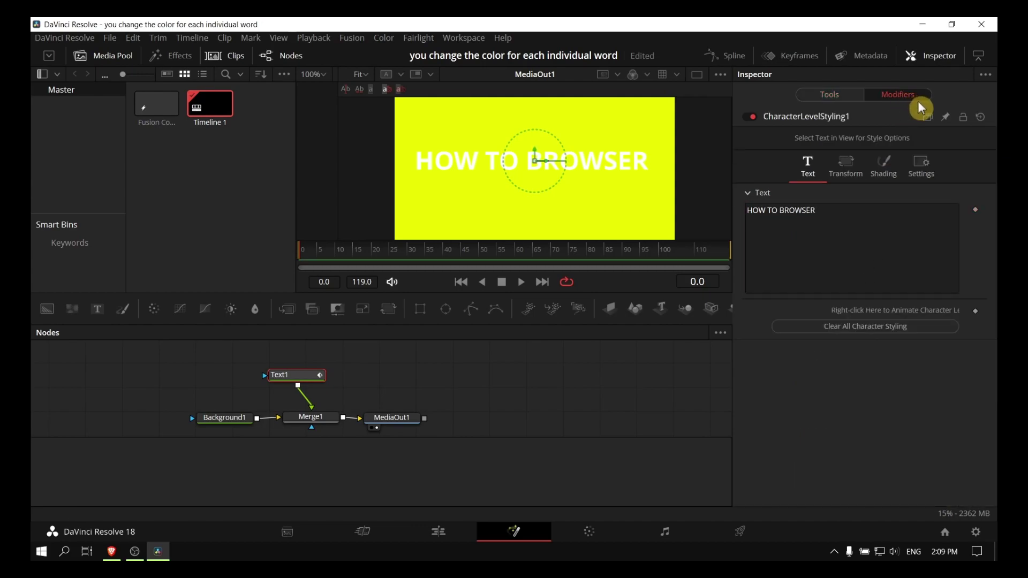
click(793, 214)
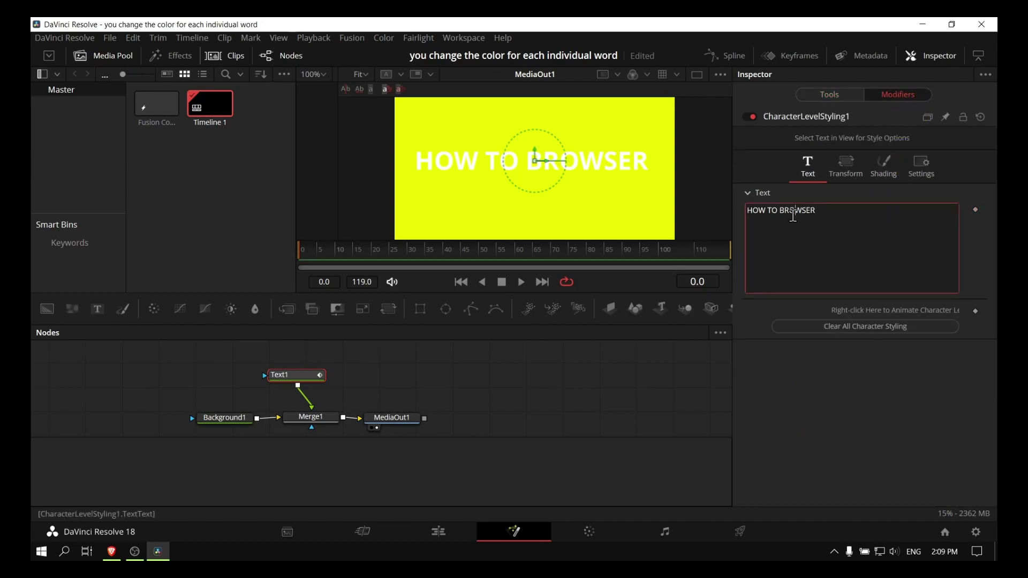
drag(404, 124, 481, 191)
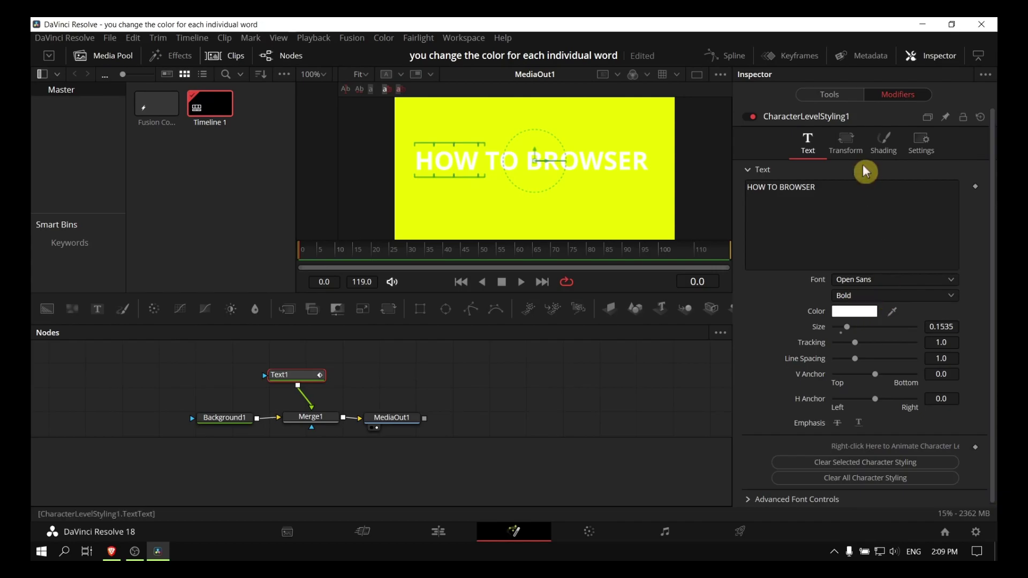
- Set the word HOW's colour to red (#ff0004) on the Shading tab
click(848, 147)
click(889, 153)
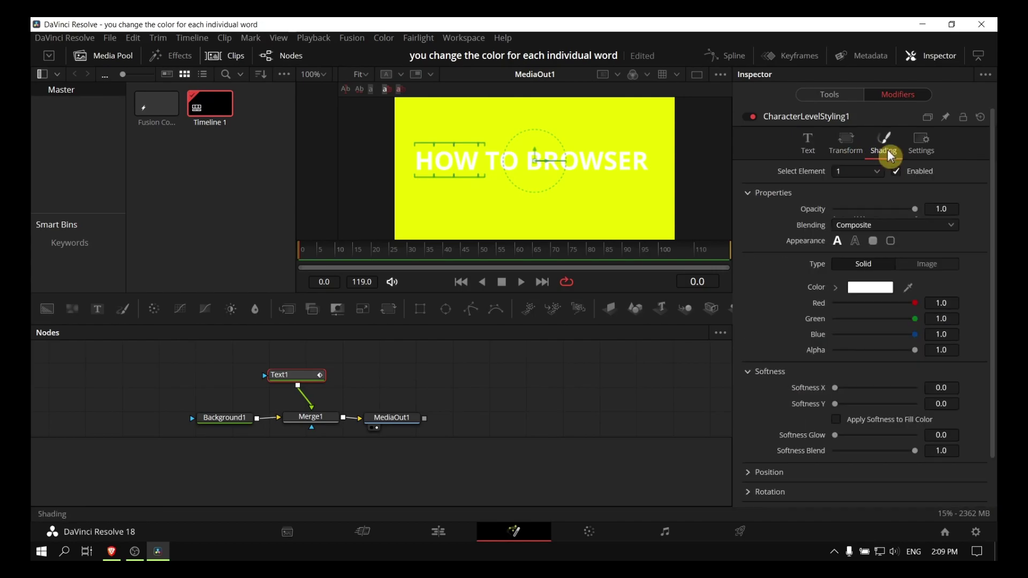
click(880, 289)
drag(577, 244, 476, 164)
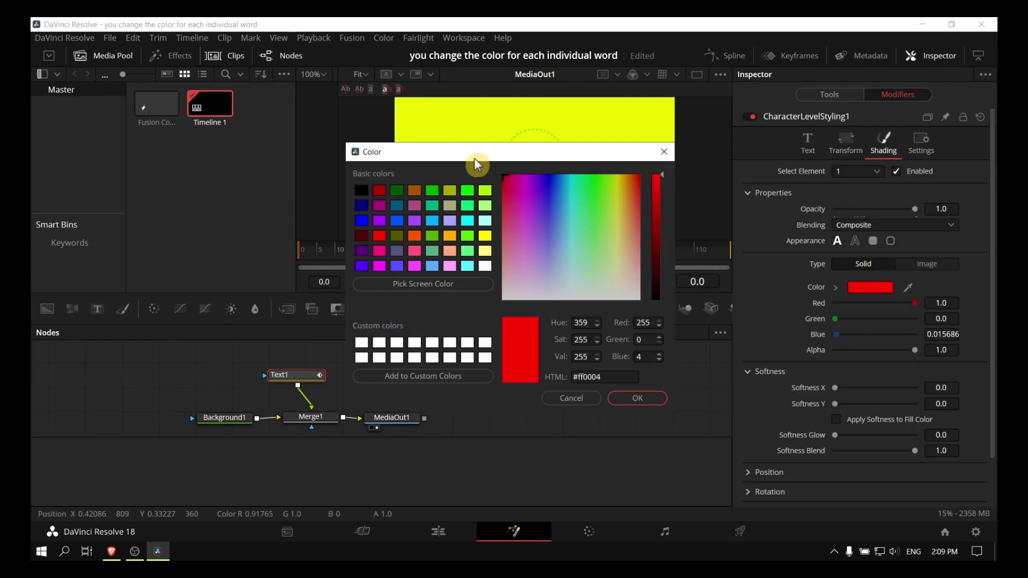
click(642, 400)
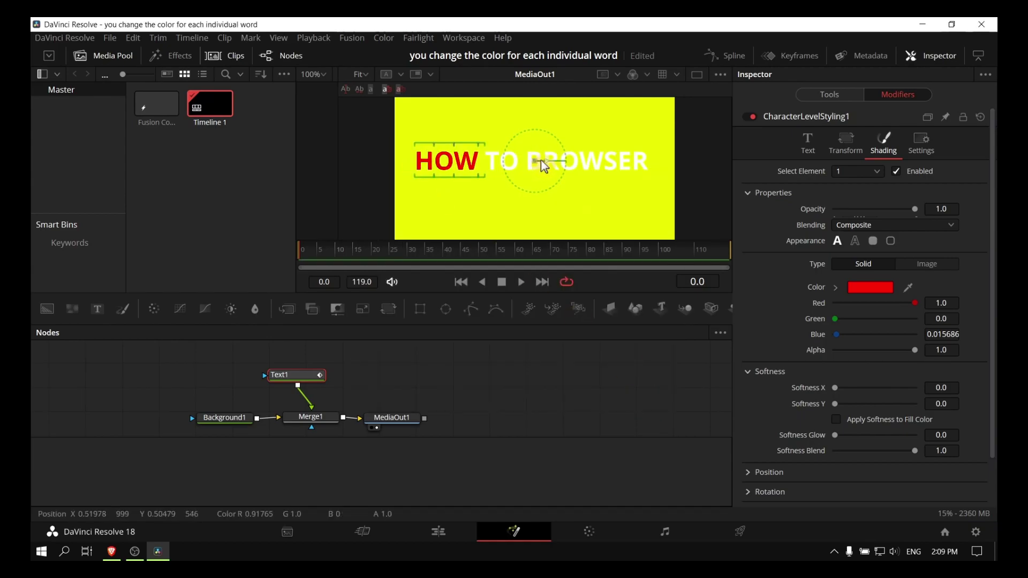
- Select the letters ER of BROWSER and colour them blue
mouse_move(517, 127)
mouse_down()
mouse_move(663, 208)
mouse_move(625, 143)
mouse_up()
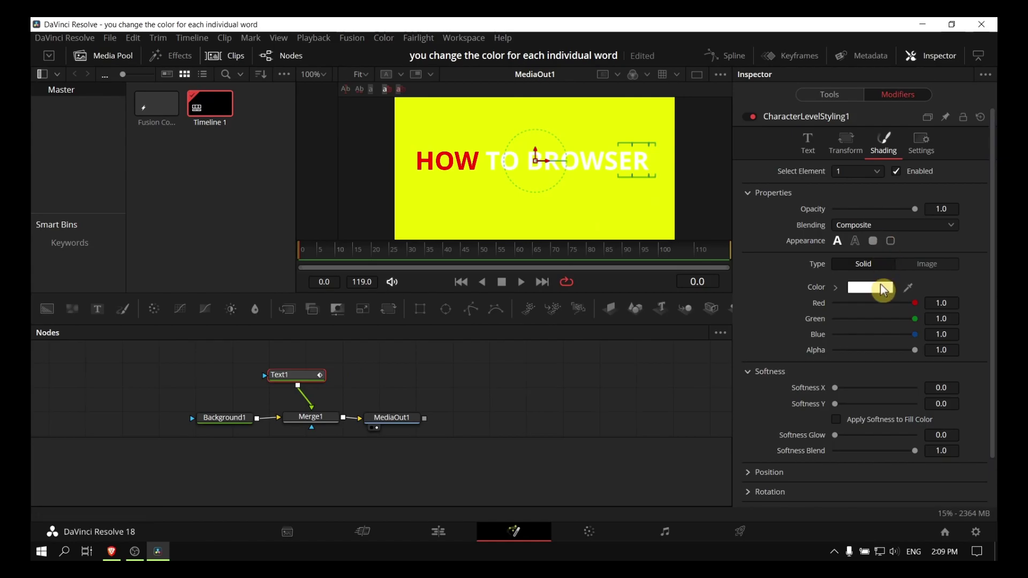
click(883, 289)
click(549, 175)
click(643, 402)
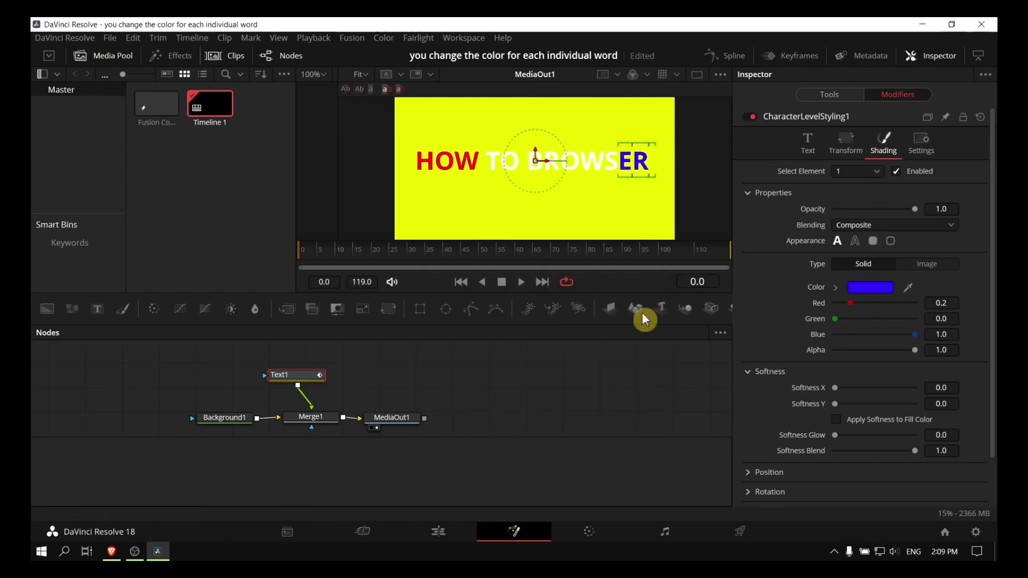
click(607, 182)
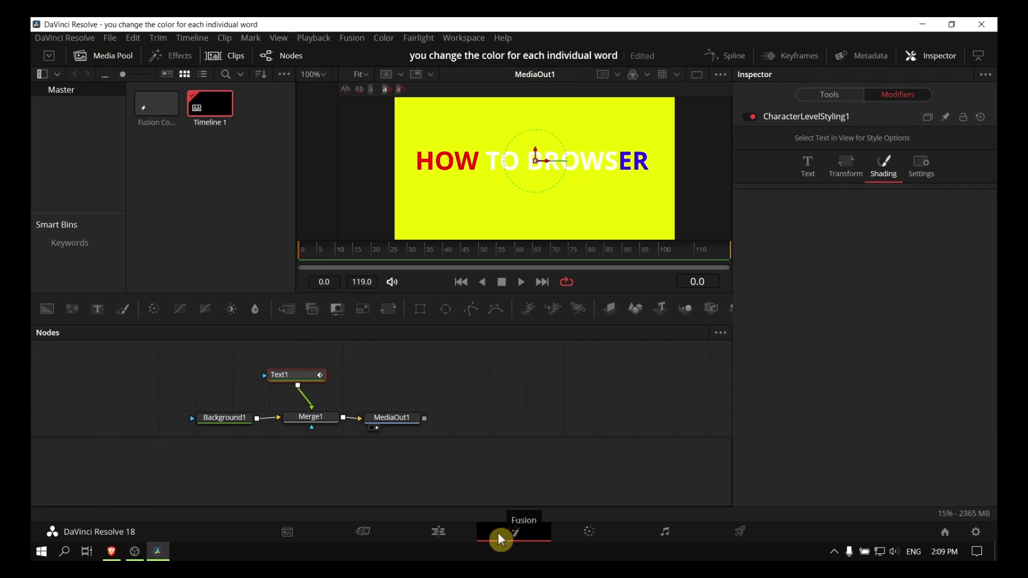
- On the Edit page, extend the Fusion Composition clip to 18:05 and scrub to preview the title
click(417, 533)
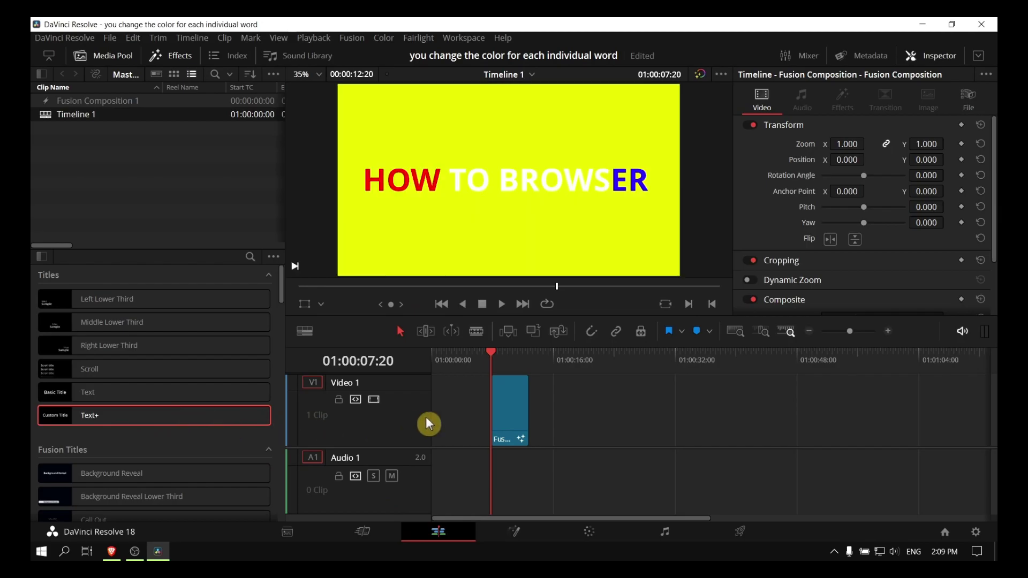
click(504, 355)
mouse_move(507, 359)
mouse_down()
mouse_move(523, 358)
mouse_move(513, 358)
mouse_up()
drag(529, 405, 569, 406)
drag(508, 355, 520, 355)
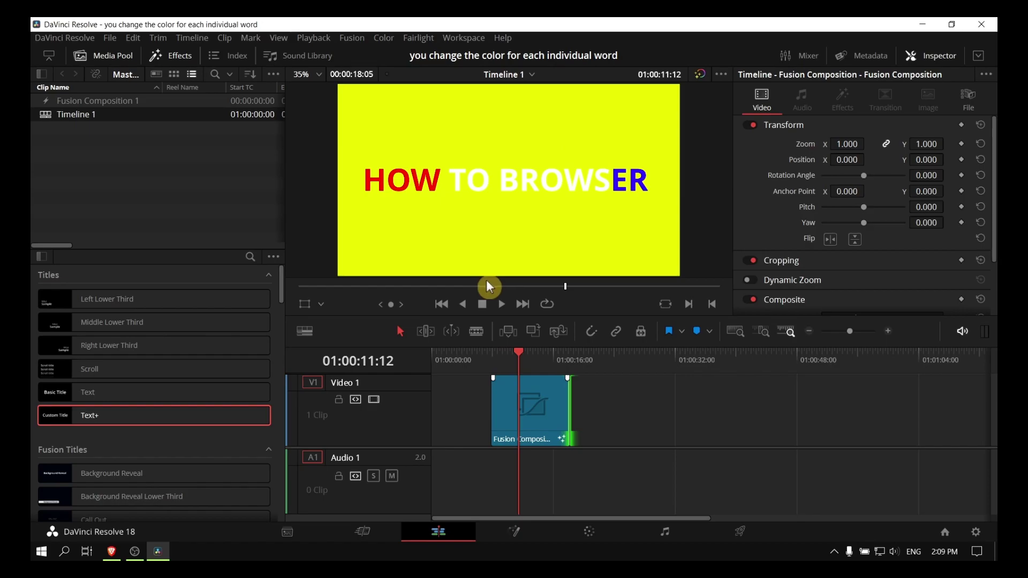
click(144, 422)
drag(521, 360, 525, 358)
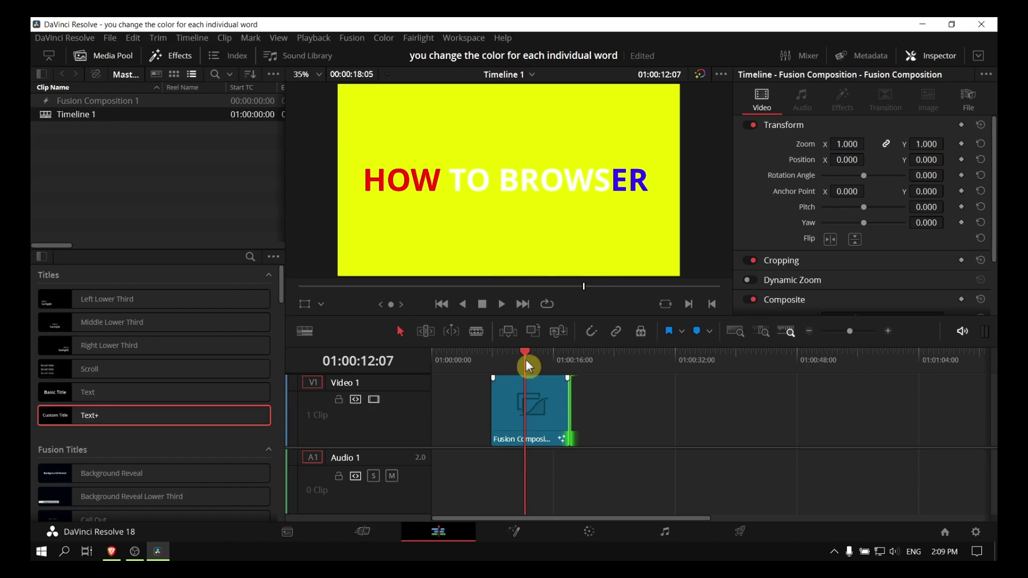
- Return to the Fusion page showing the Text1, Background1, Merge1 and MediaOut1 nodes
click(514, 532)
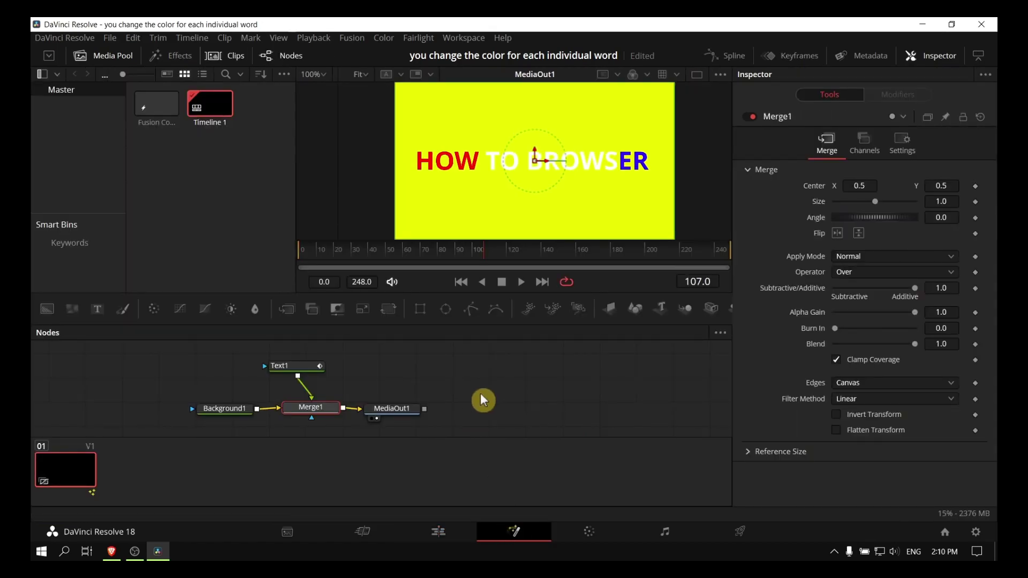